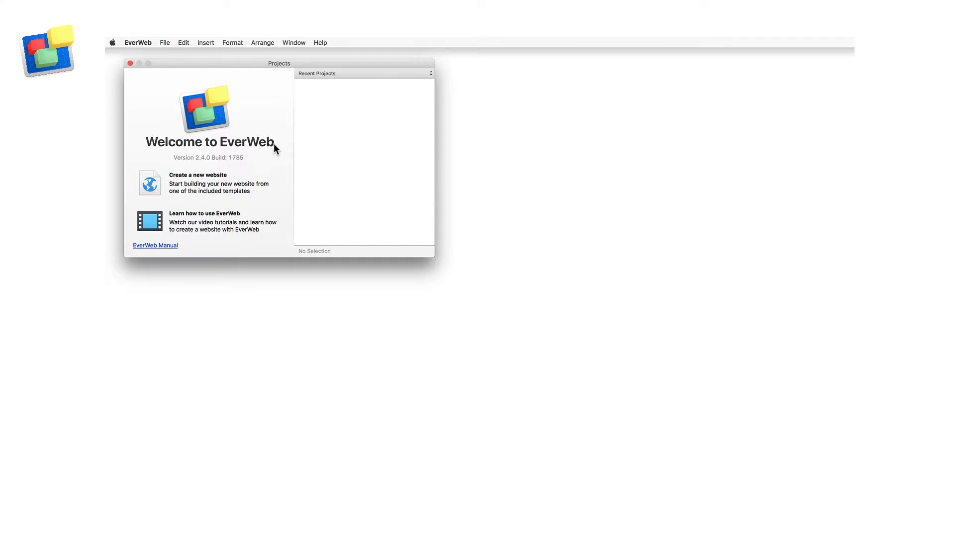
Create a new website from the Blank theme's Home page template and enlarge the project window.
{"action": "left_click", "coordinate": [262, 194]}
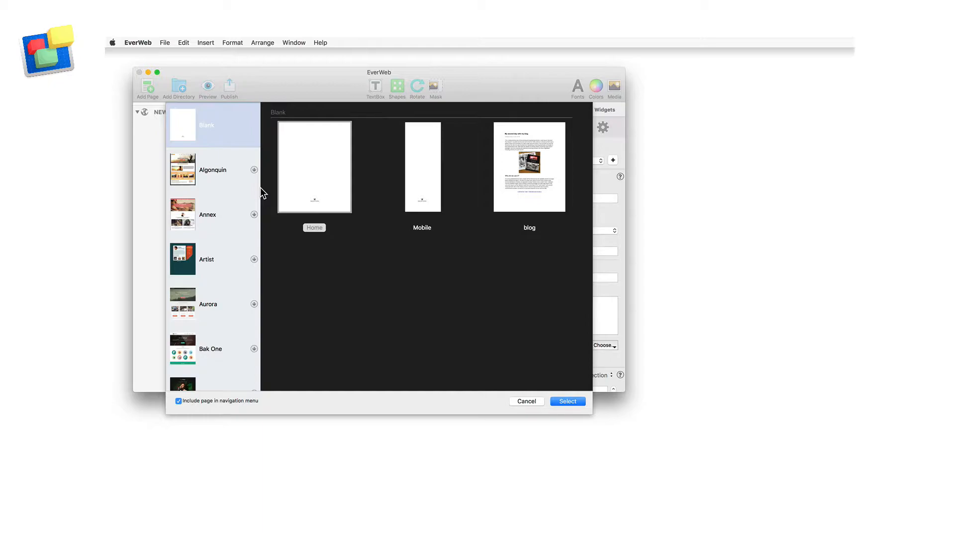
{"action": "left_click", "coordinate": [226, 128]}
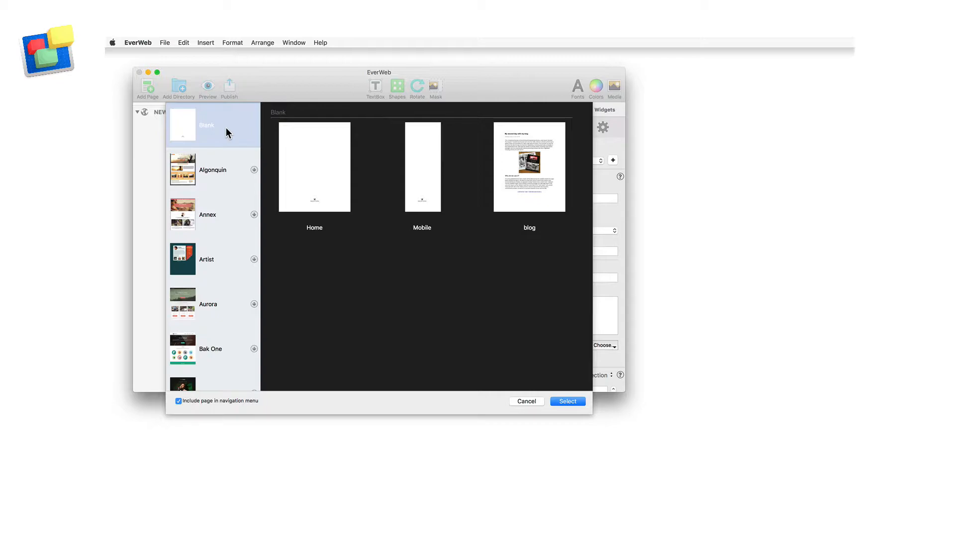
{"action": "left_click", "coordinate": [304, 176]}
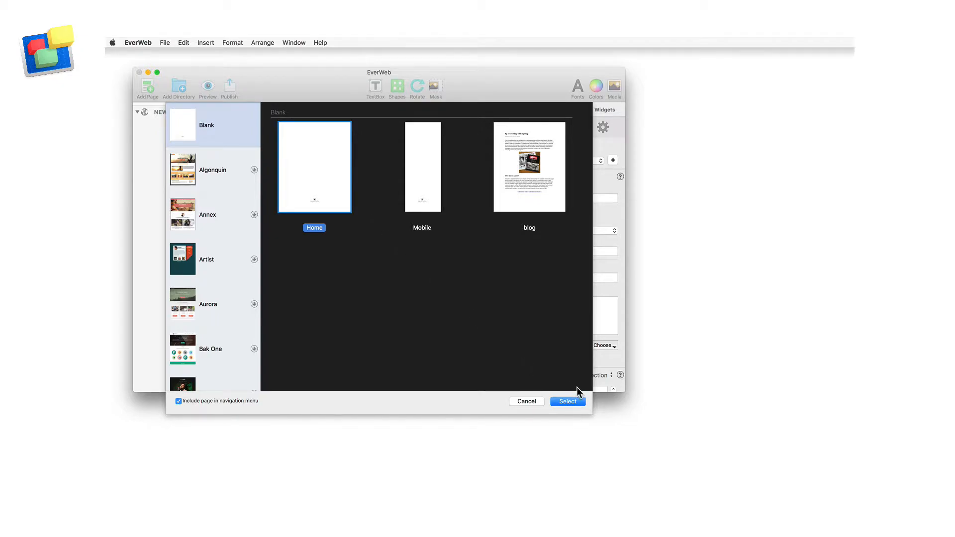
{"action": "left_click", "coordinate": [580, 403]}
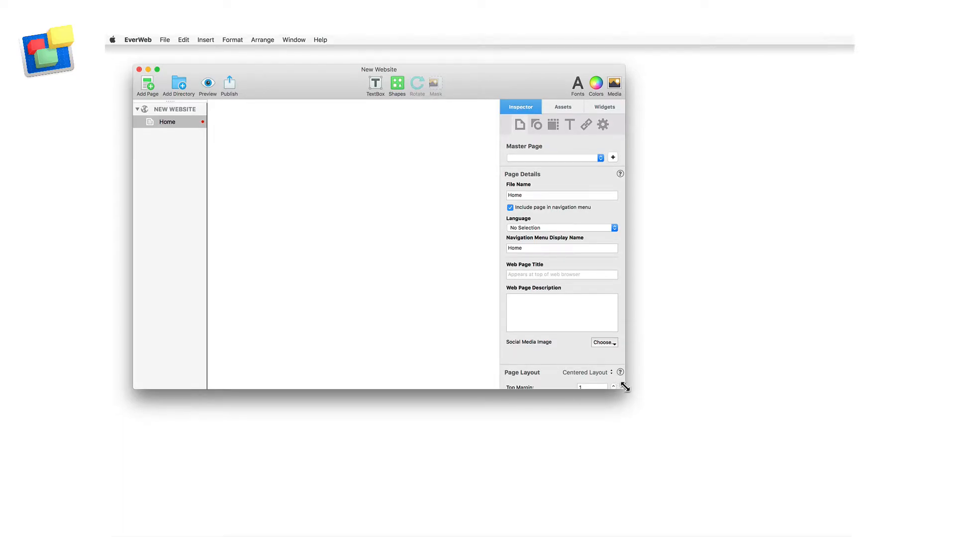
{"action": "left_click_drag", "start_coordinate": [626, 387], "coordinate": [786, 507]}
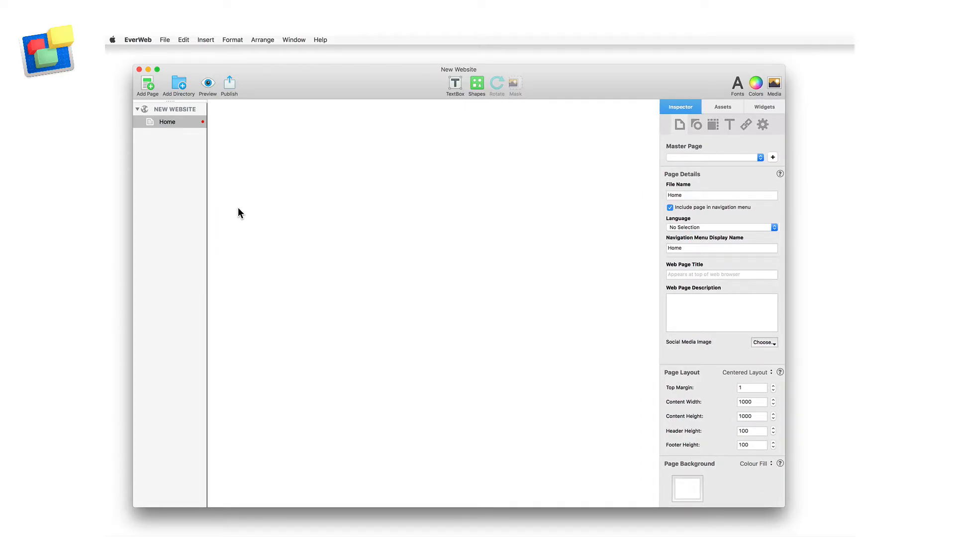
Rename the website project as My New Website.
{"action": "double_click", "coordinate": [195, 109]}
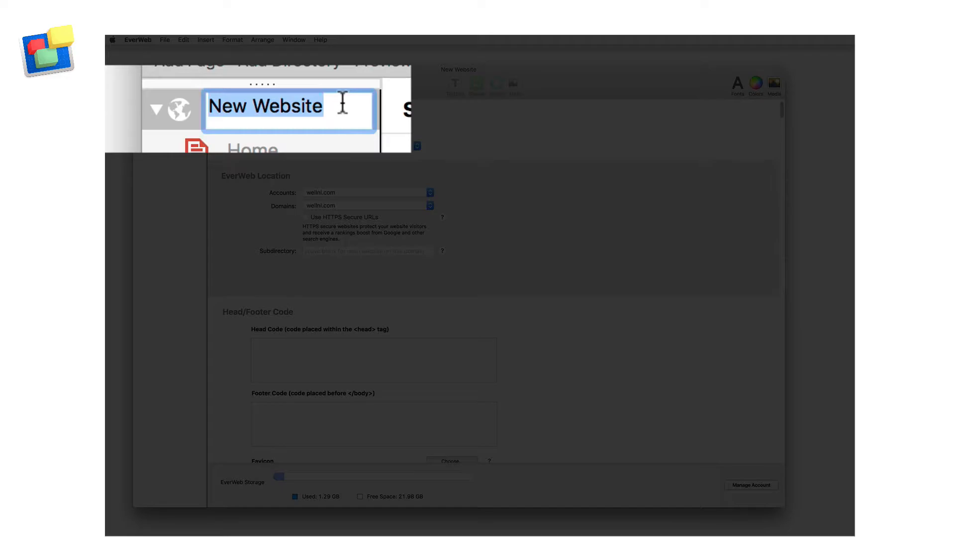
{"action": "type", "text": "My New Website"}
{"action": "key", "text": "Return"}
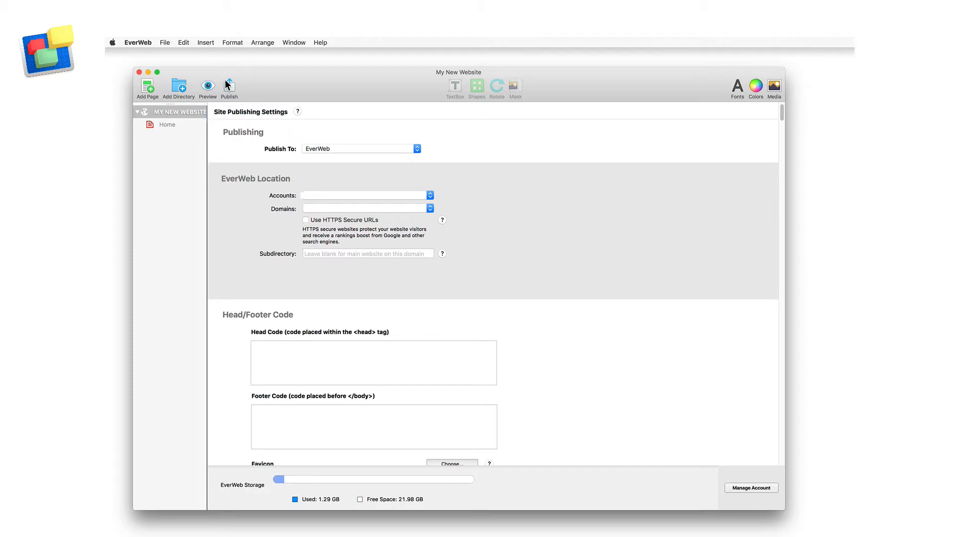
Examine the application preferences for account, general, publishing and backup options, including auto save and automatic backups.
{"action": "left_click", "coordinate": [139, 42]}
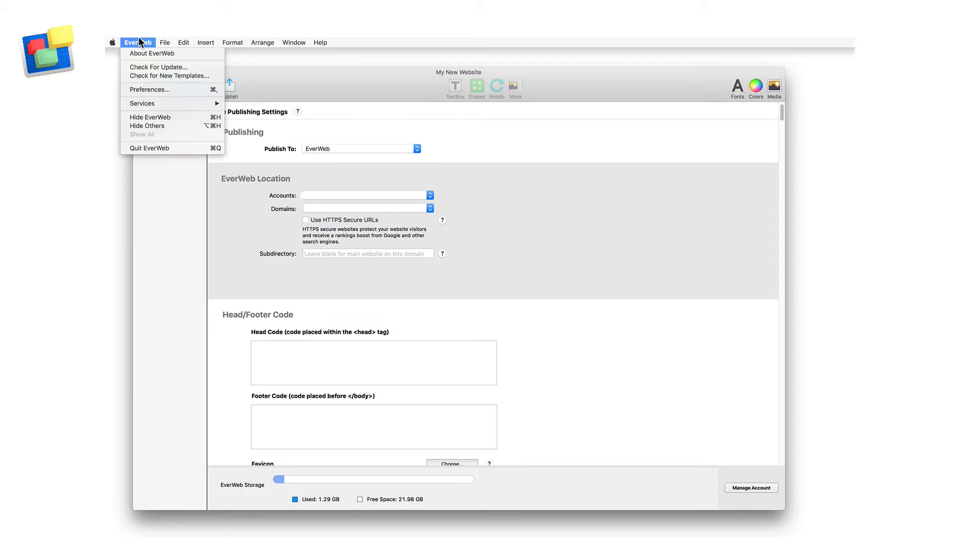
{"action": "left_click", "coordinate": [190, 91]}
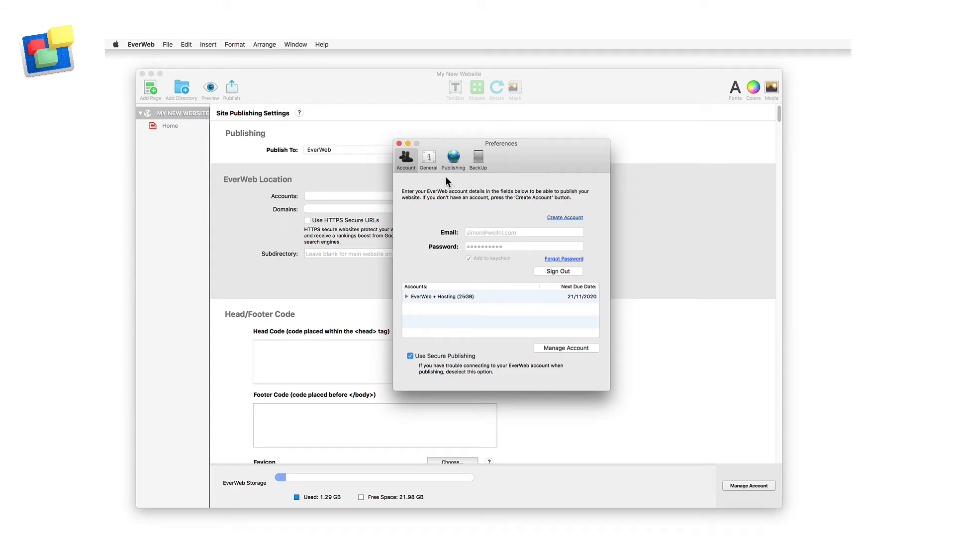
{"action": "left_click", "coordinate": [429, 159]}
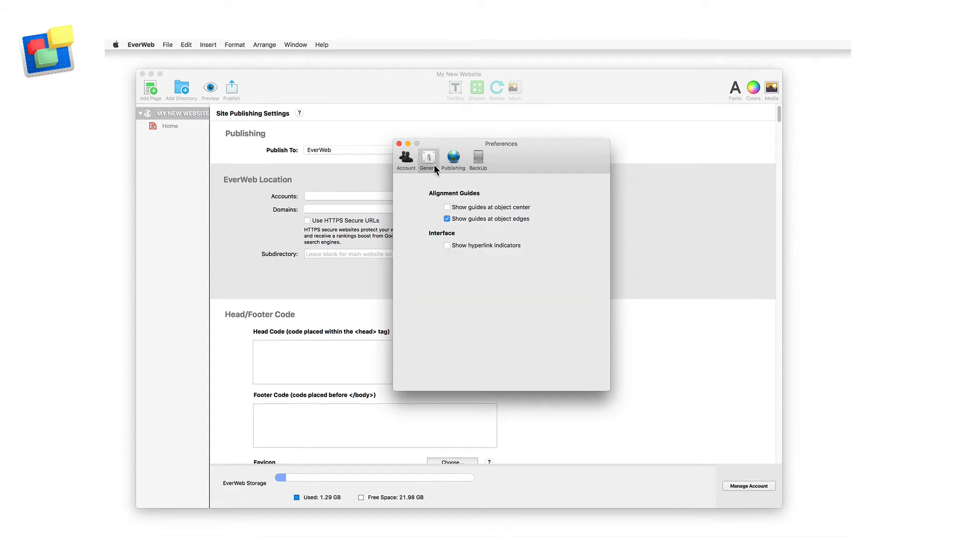
{"action": "left_click", "coordinate": [453, 159]}
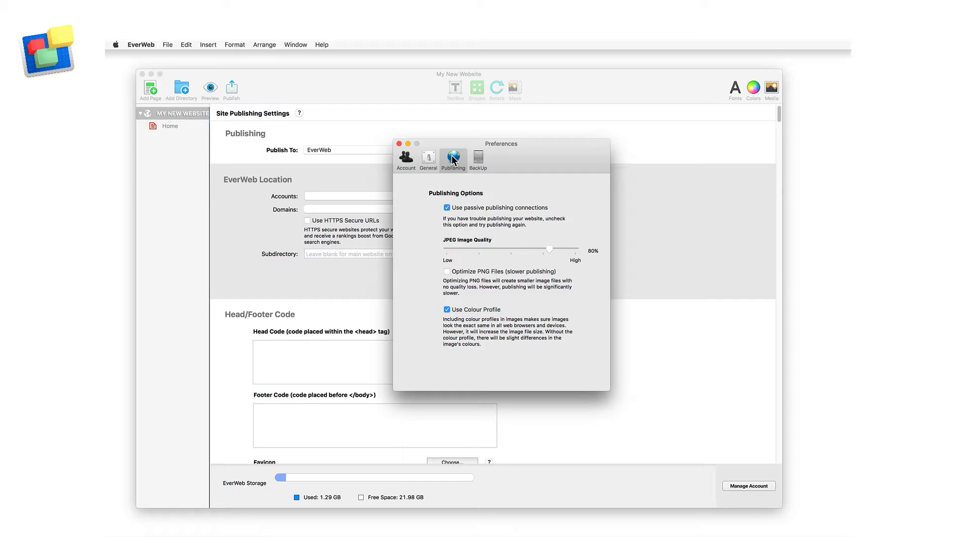
{"action": "left_click", "coordinate": [479, 158]}
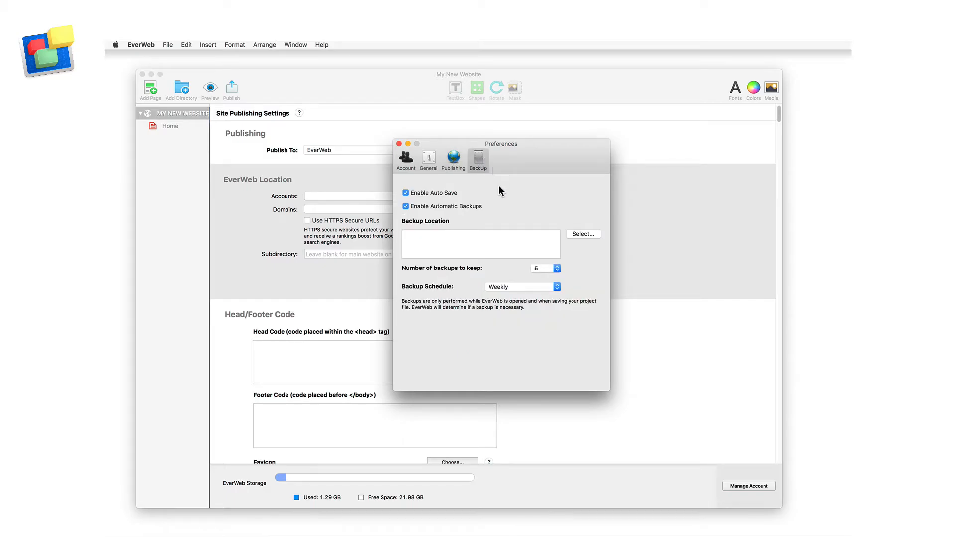
{"action": "left_click", "coordinate": [443, 192]}
{"action": "left_click", "coordinate": [443, 192]}
{"action": "left_click", "coordinate": [473, 207]}
{"action": "left_click", "coordinate": [473, 206]}
{"action": "left_click", "coordinate": [398, 143]}
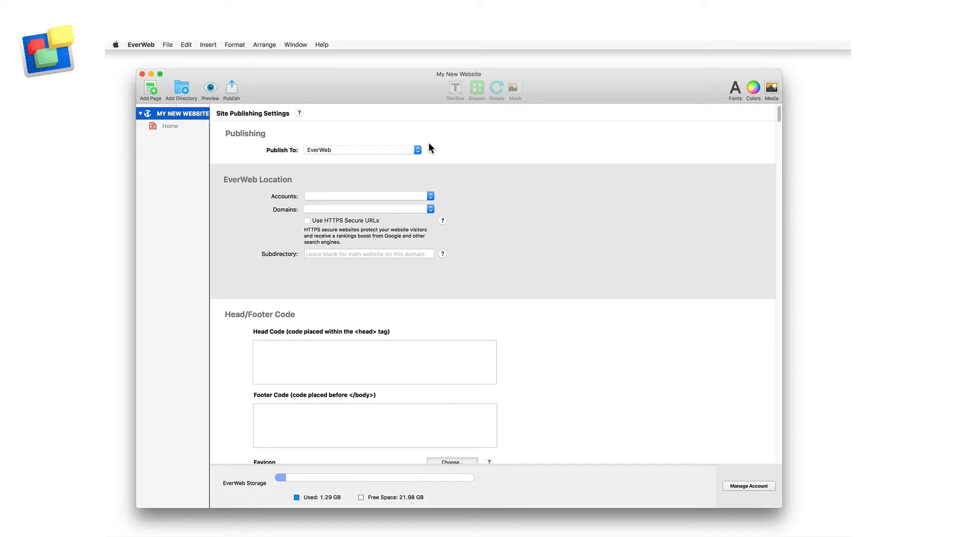
Switch the site's publishing destination to FTP Server to view its server details, and return it to EverWeb.
{"action": "left_click", "coordinate": [418, 150]}
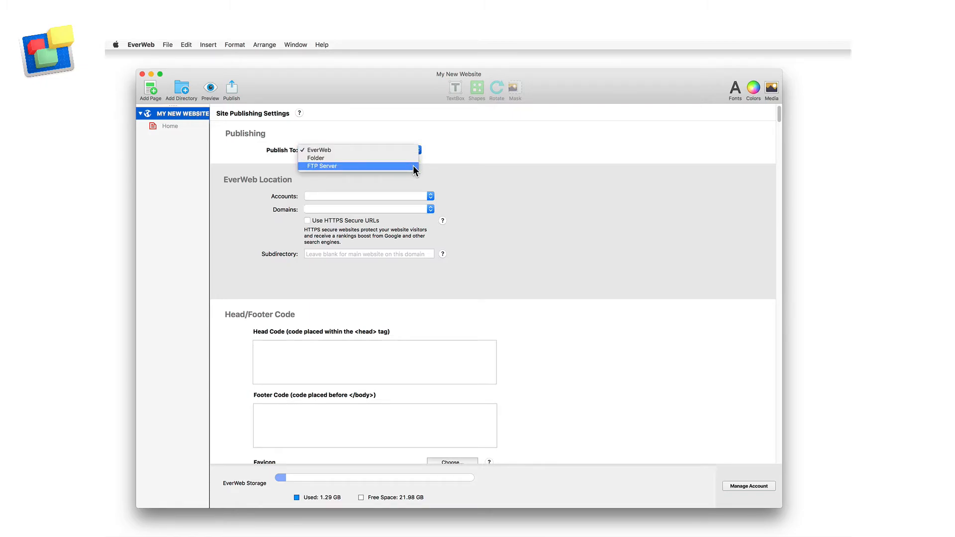
{"action": "left_click", "coordinate": [413, 166]}
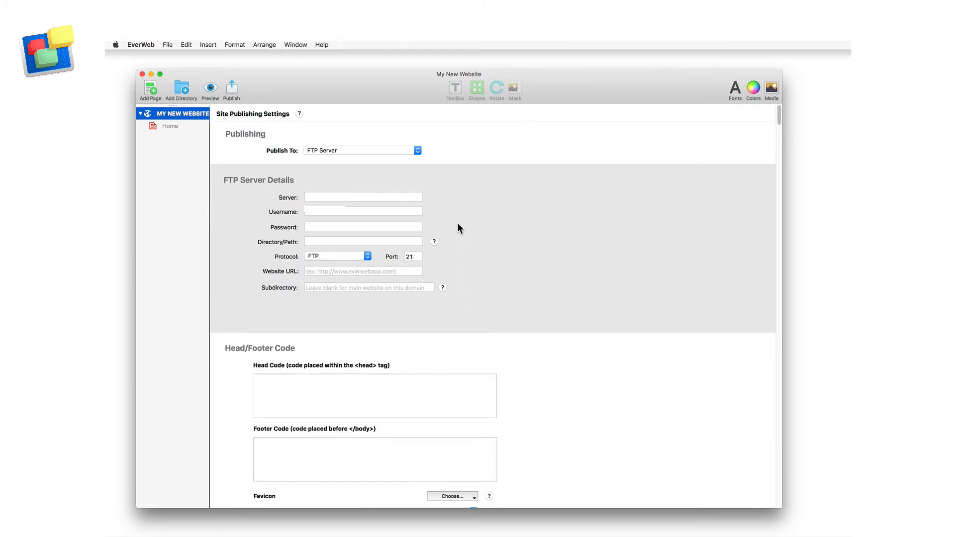
{"action": "left_click", "coordinate": [419, 151]}
{"action": "left_click", "coordinate": [413, 135]}
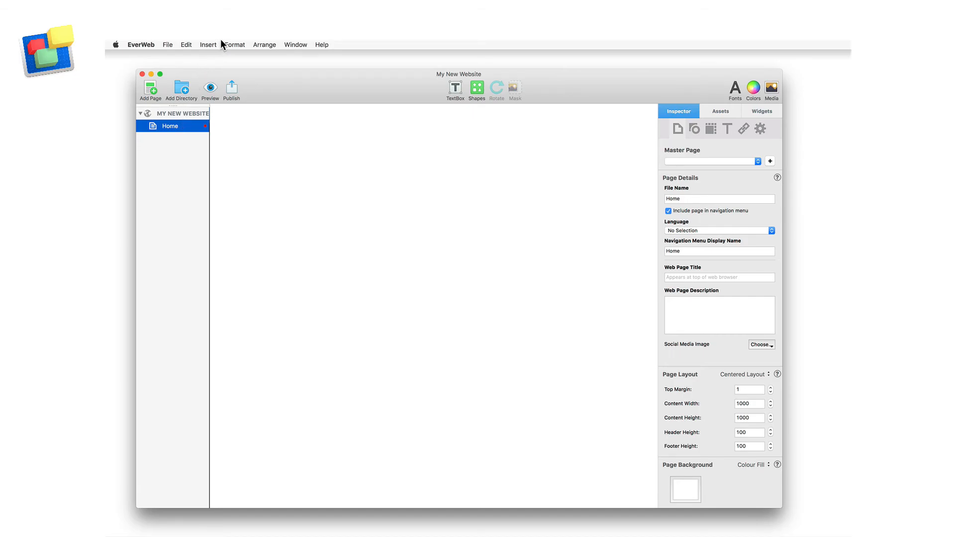
Review the website's default styles for body text, links and shapes, and save them.
{"action": "left_click", "coordinate": [234, 42]}
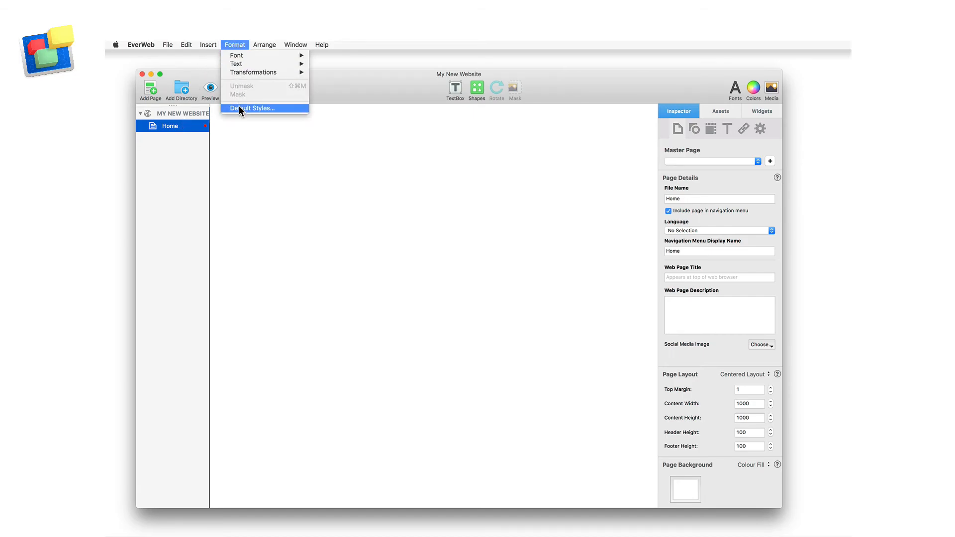
{"action": "left_click", "coordinate": [282, 107]}
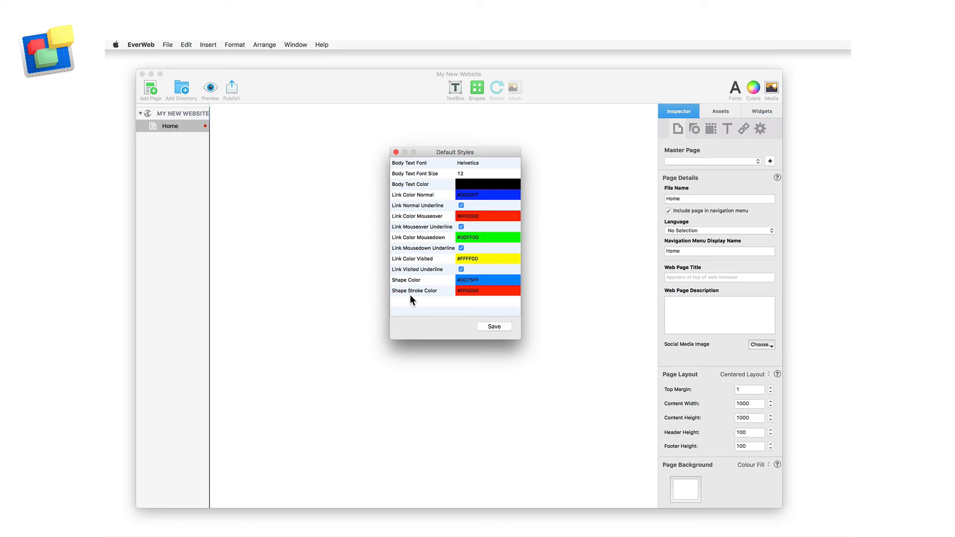
{"action": "left_click", "coordinate": [506, 327]}
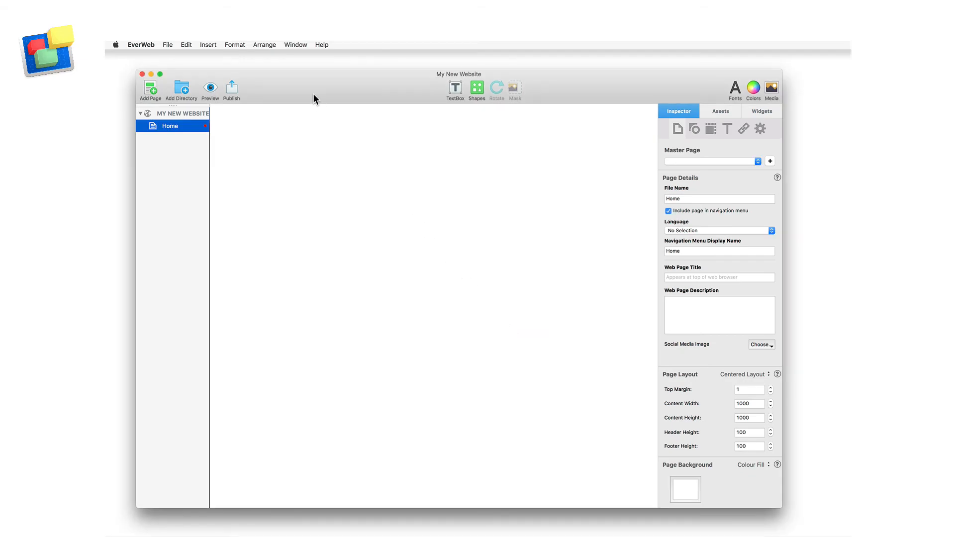
Show the page layout guides on the Home page and hide them again.
{"action": "left_click", "coordinate": [266, 45]}
{"action": "mouse_move", "coordinate": [295, 45]}
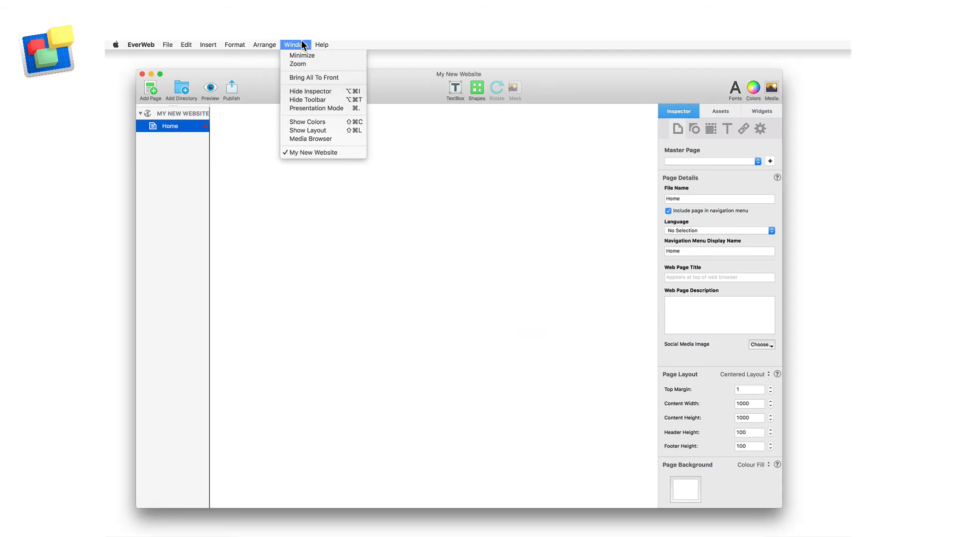
{"action": "left_click", "coordinate": [334, 130]}
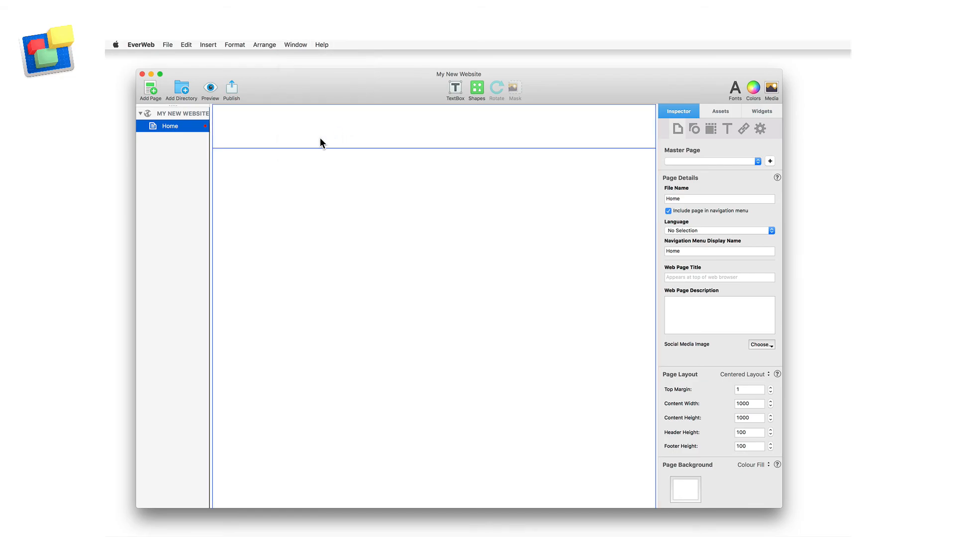
{"action": "left_click", "coordinate": [296, 44]}
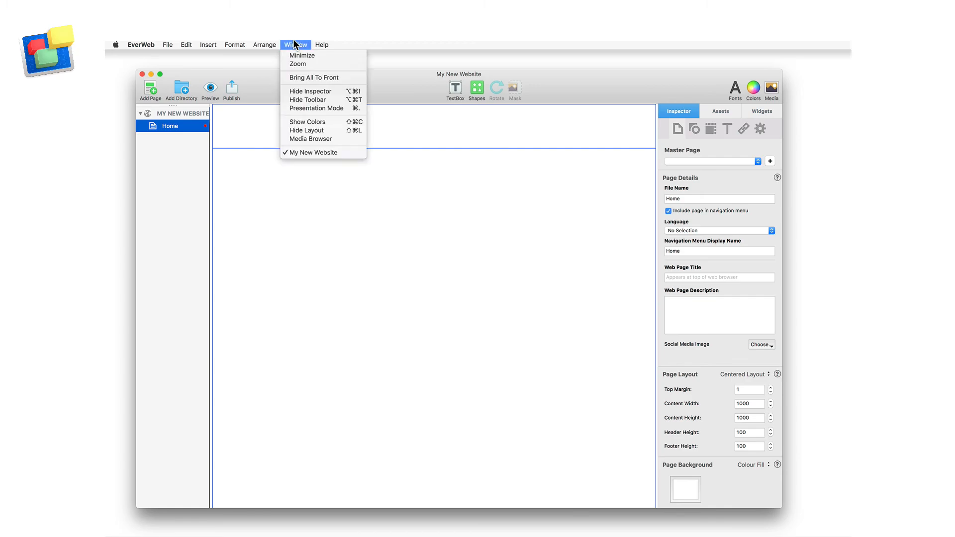
{"action": "left_click", "coordinate": [332, 130]}
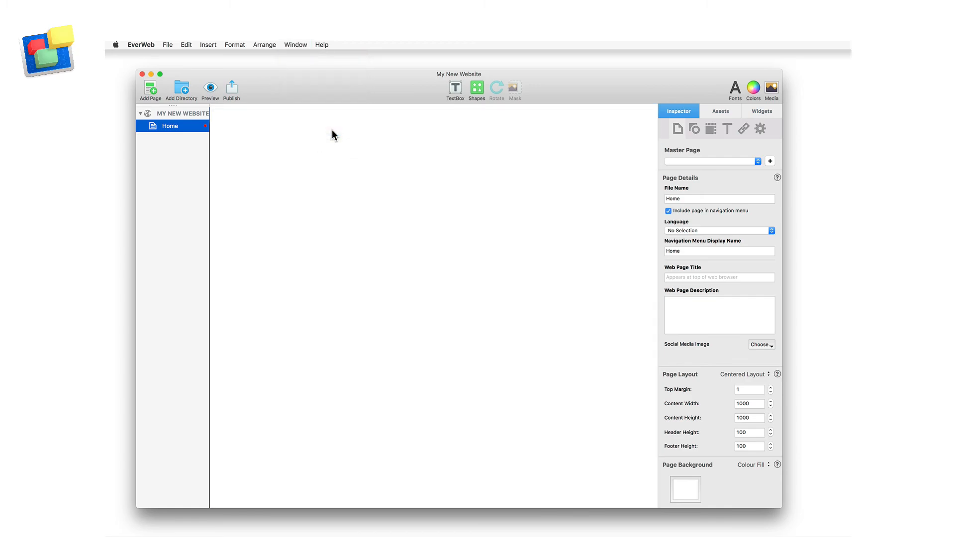
Hide the project window's toolbar and show it again.
{"action": "left_click", "coordinate": [297, 44]}
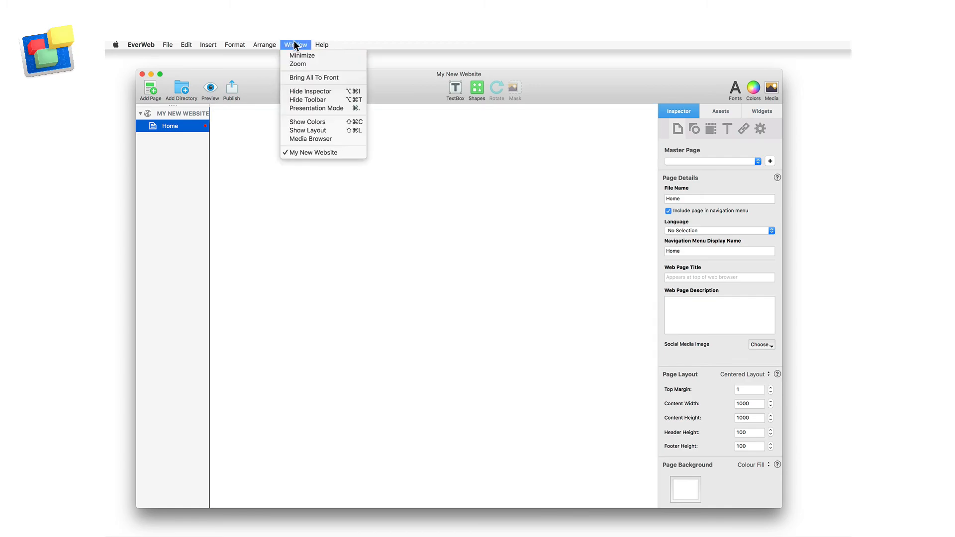
{"action": "left_click", "coordinate": [338, 97]}
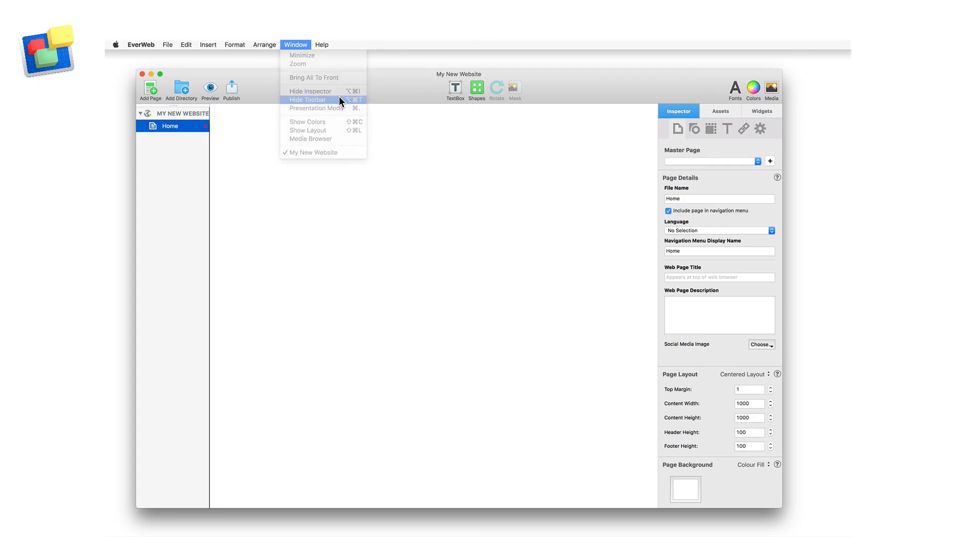
{"action": "left_click", "coordinate": [304, 46]}
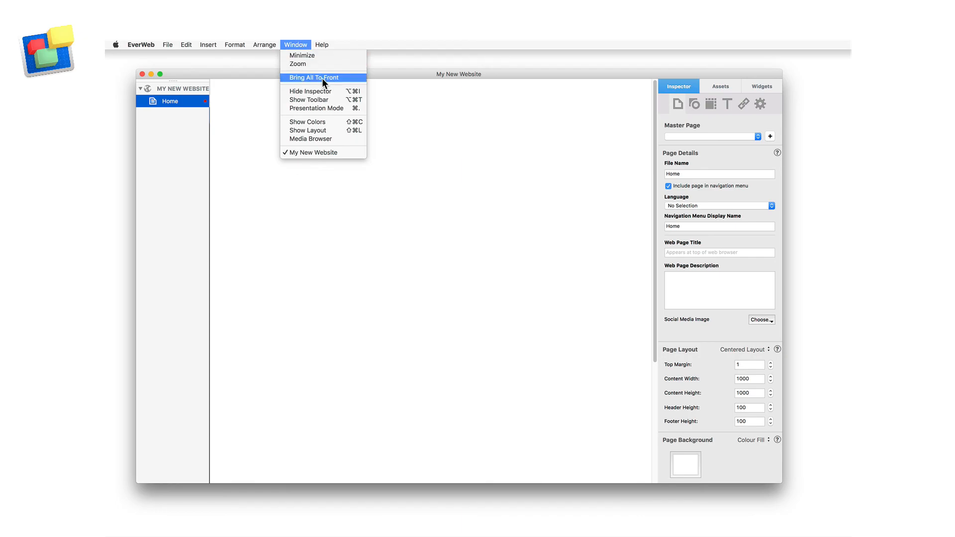
{"action": "left_click", "coordinate": [335, 102]}
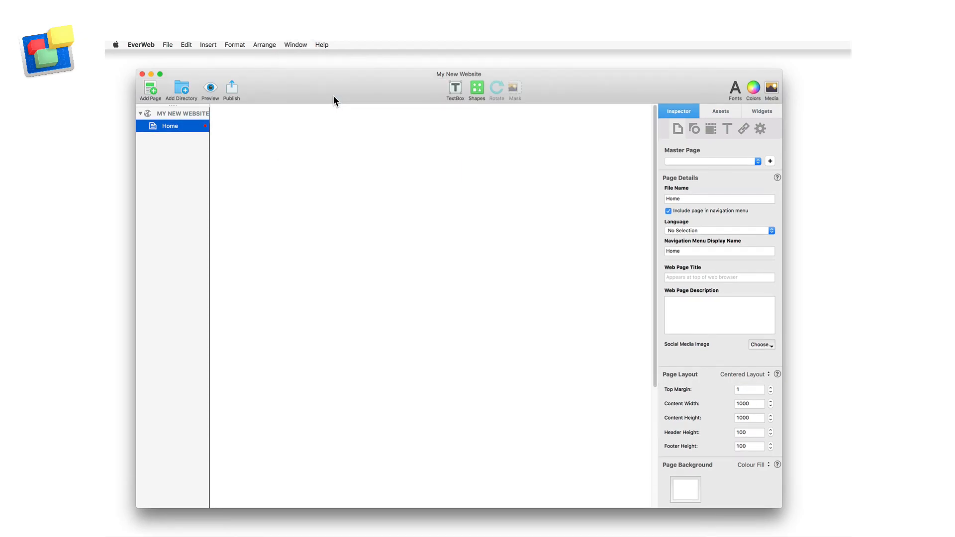